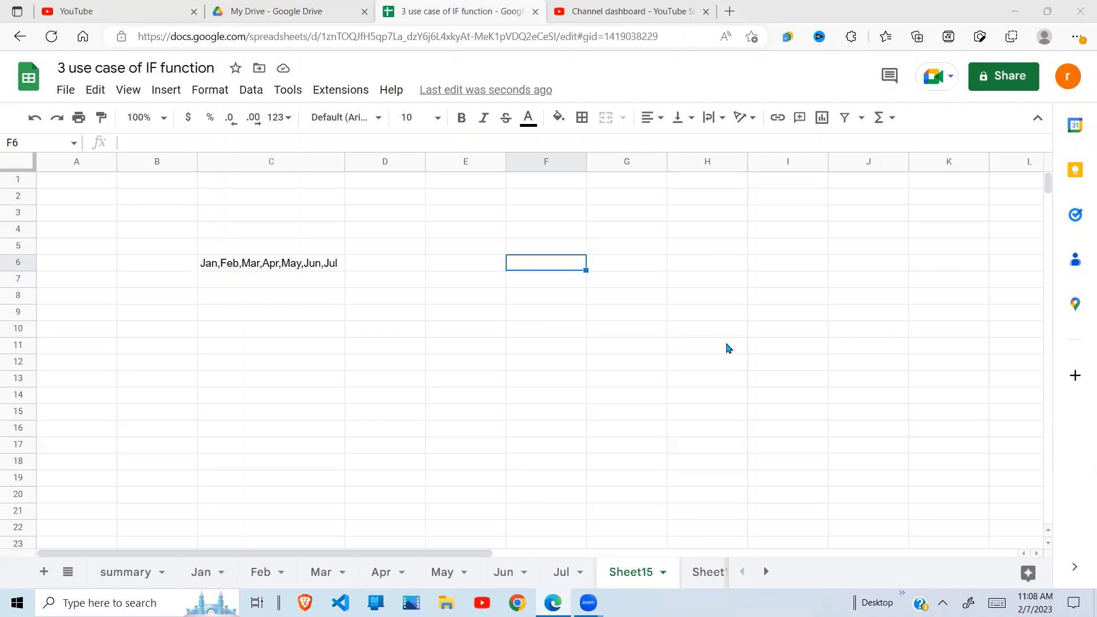
Step: Inspect the comma-separated month list in C6
left_click(579, 394)
left_click(430, 380)
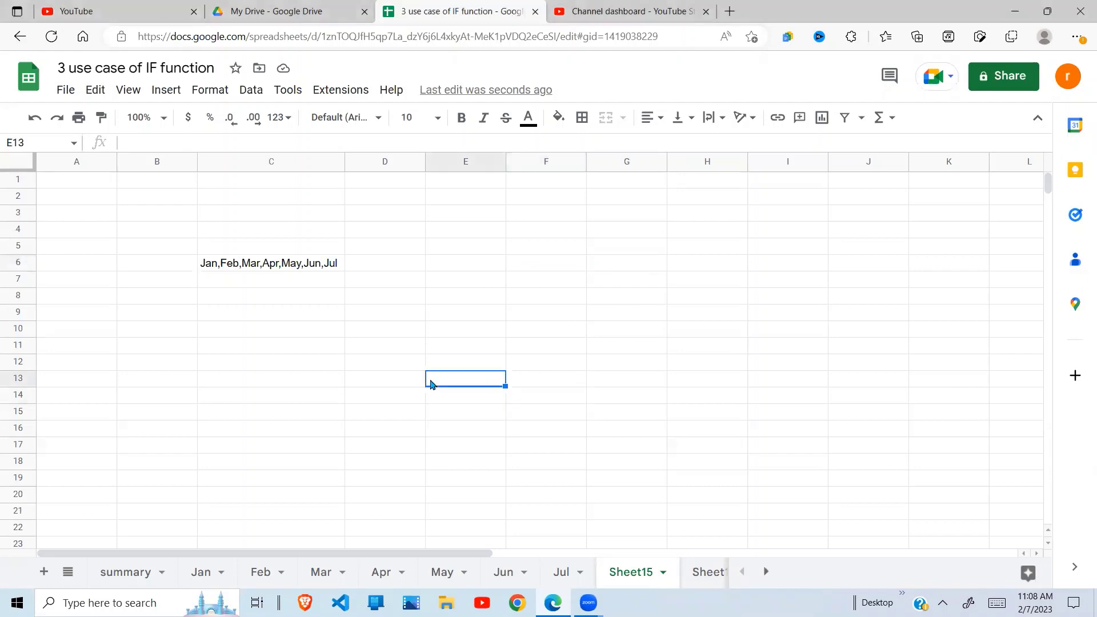
left_click(349, 367)
left_click(463, 184)
left_click(389, 236)
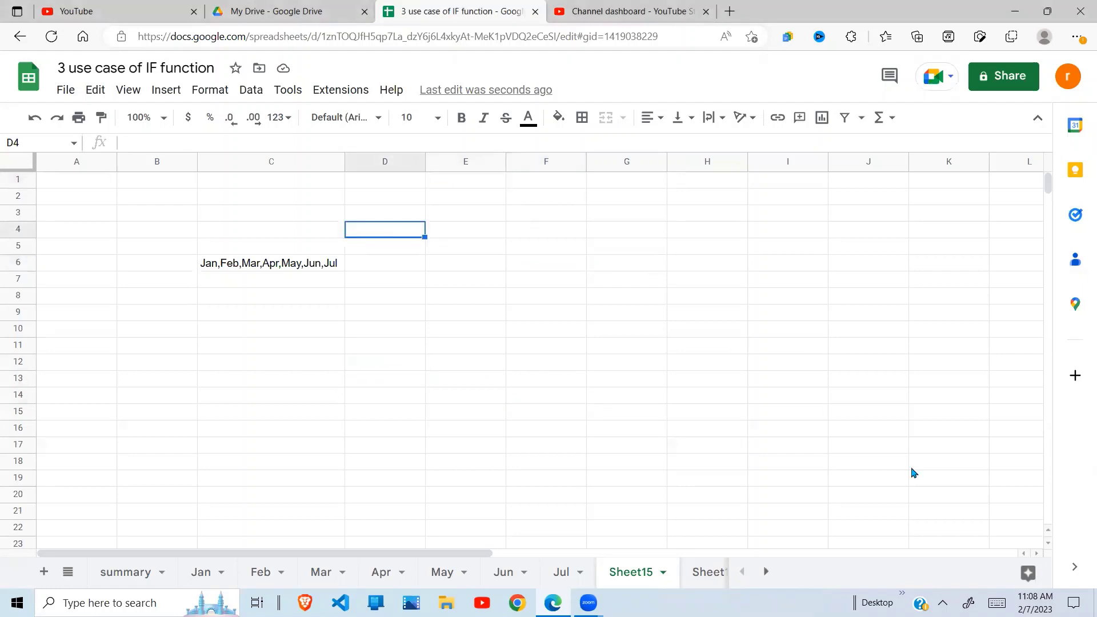
left_click(326, 277)
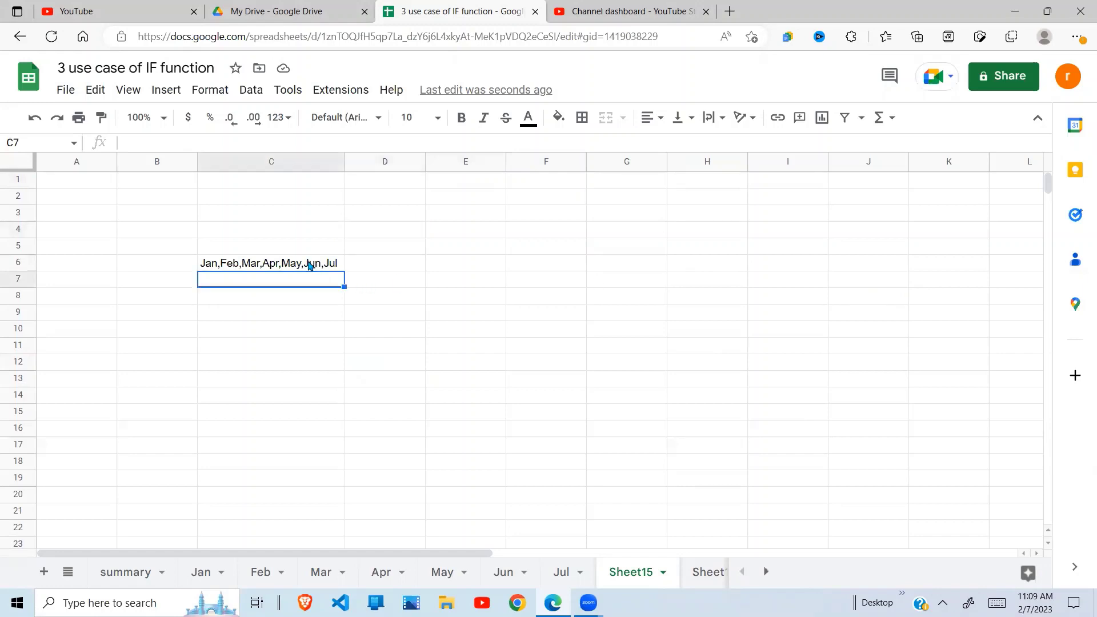
left_click(308, 264)
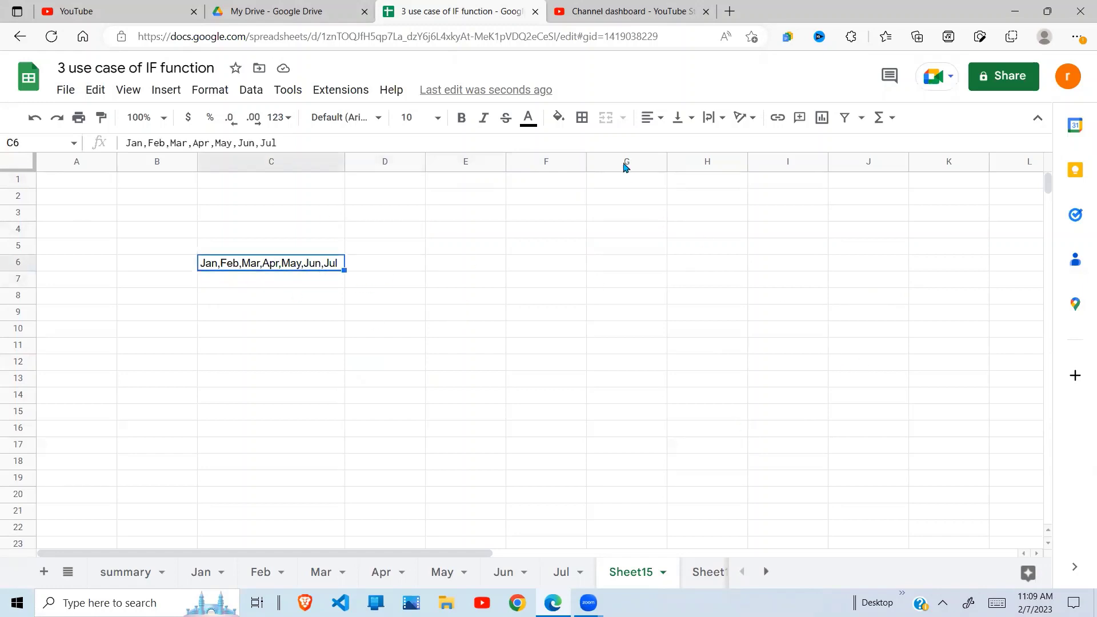
left_click(251, 316)
left_click(257, 268)
left_click(297, 330)
left_click(313, 279)
Step: Hand-type the months Jan, Feb, Mar and Apr down G6:G9
left_click(616, 267)
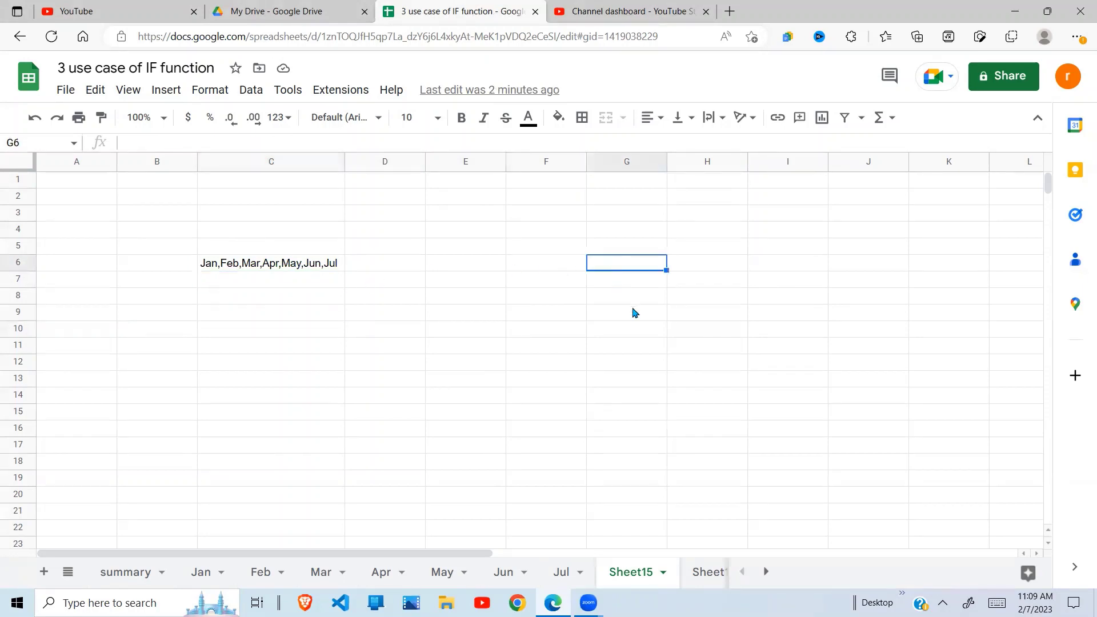
type("Jan")
key("Return")
type("Feb")
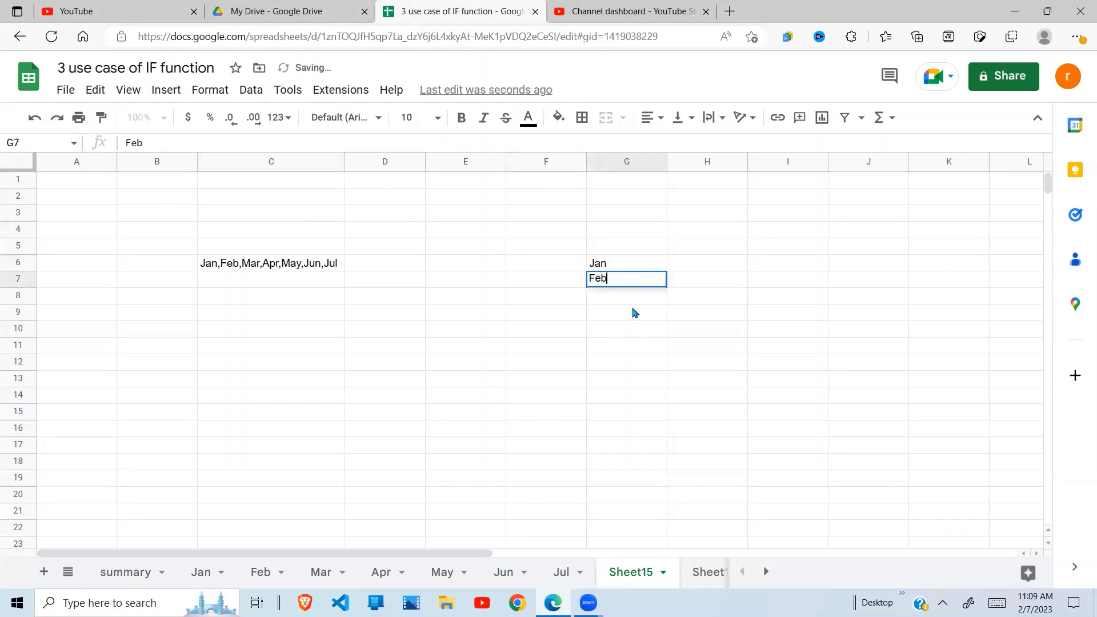
key("Return")
type("Ma")
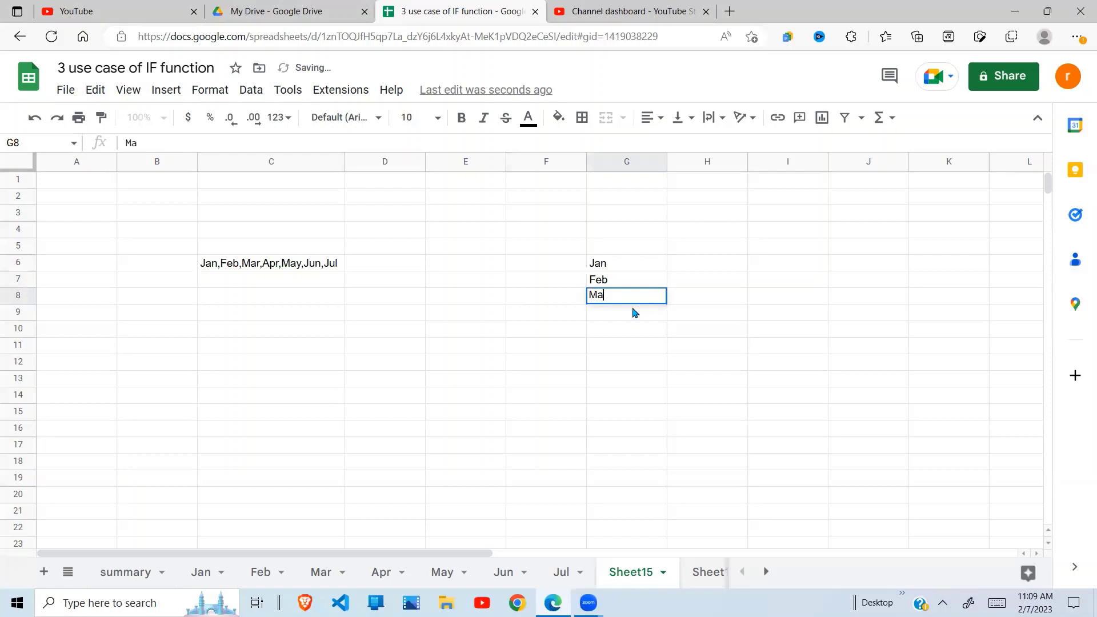
type("r")
key("Return")
type("Apr")
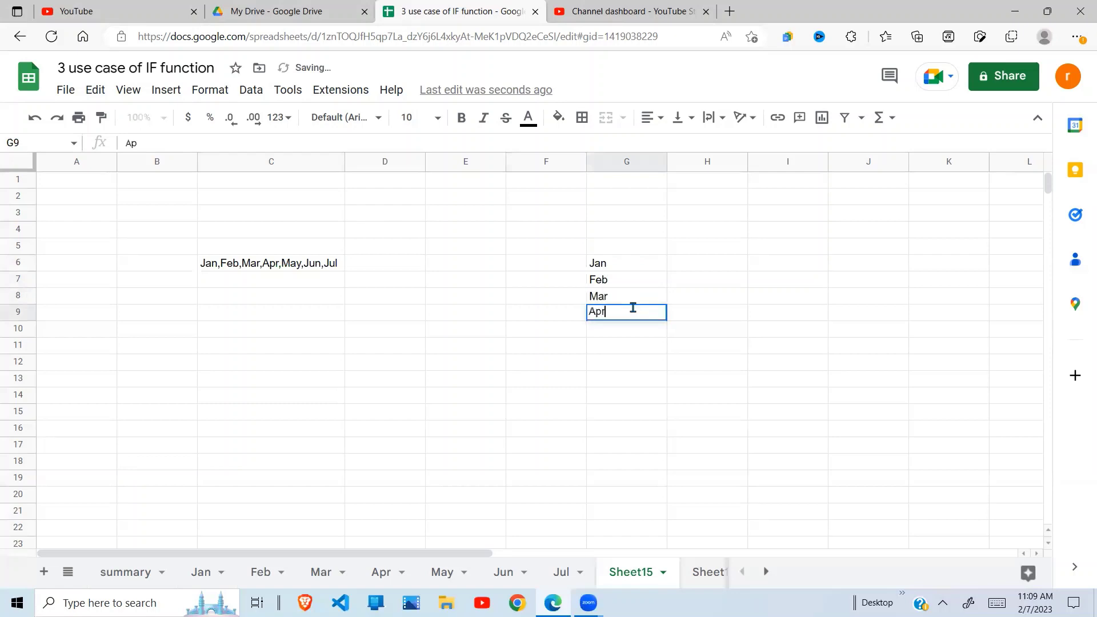
key("Return")
Step: Compare the hand-typed months with the C6 list, then clear them from G6:G9
left_click_drag(628, 263, 629, 319)
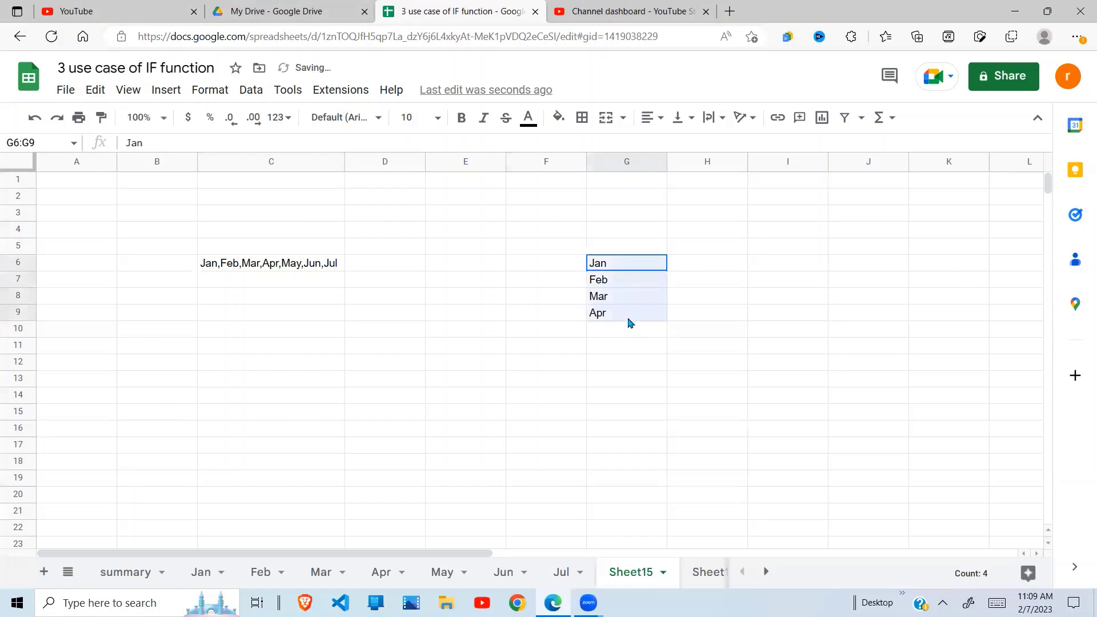
left_click(256, 250)
left_click(268, 270)
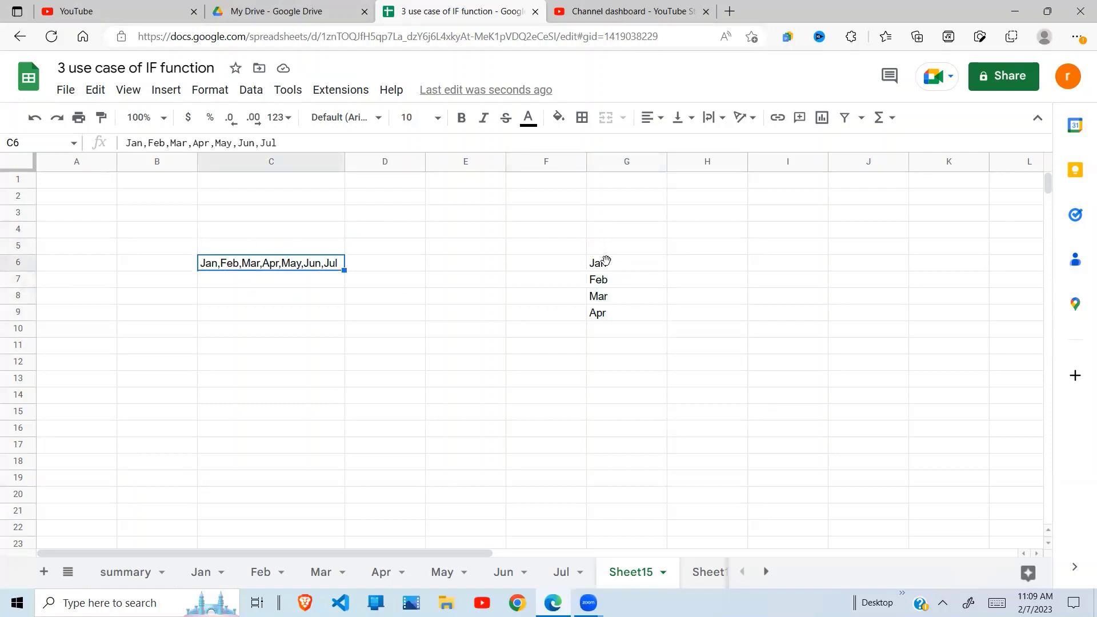
left_click_drag(602, 261, 604, 316)
left_click(448, 311)
left_click(404, 280)
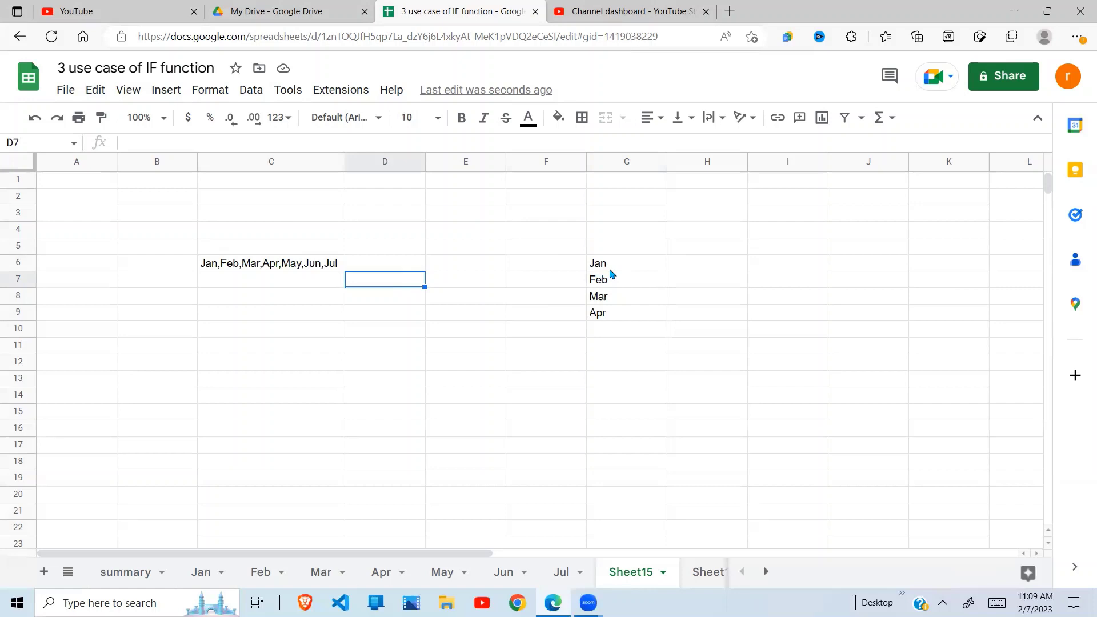
left_click_drag(610, 269, 609, 317)
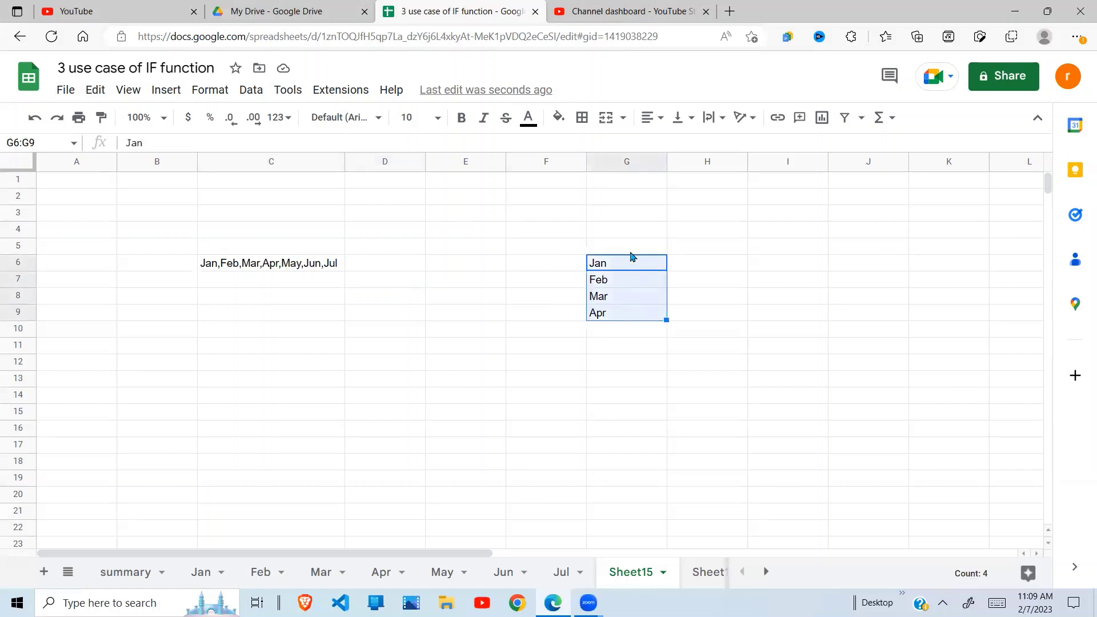
key("Delete")
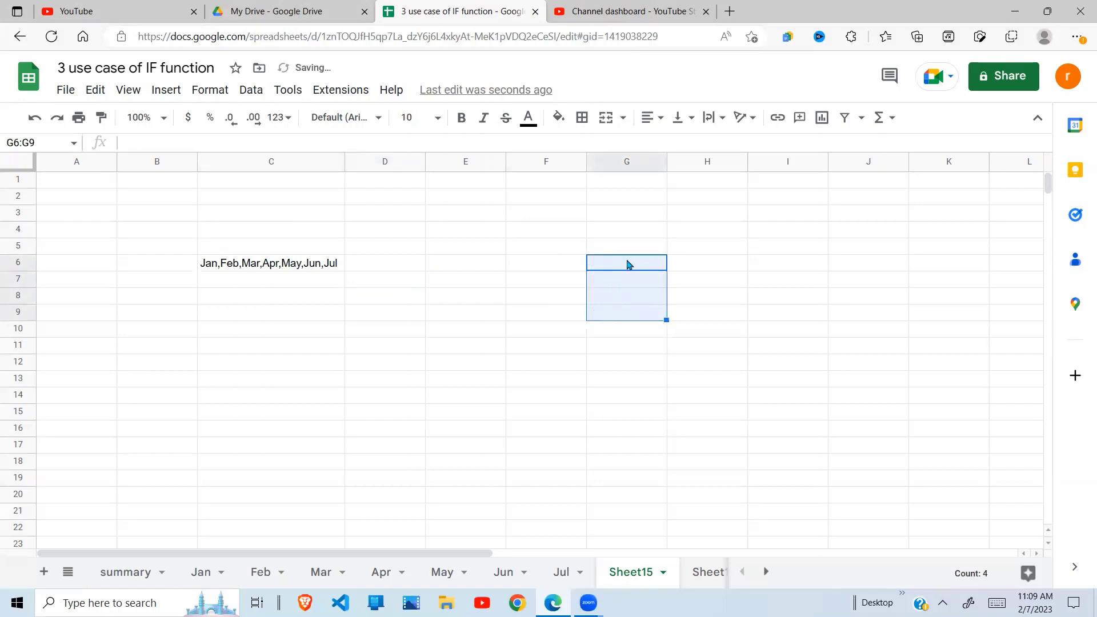
Step: Enter =split(C6,",") in C9 to break the C6 month list at each comma
left_click(472, 305)
left_click(387, 294)
left_click(416, 269)
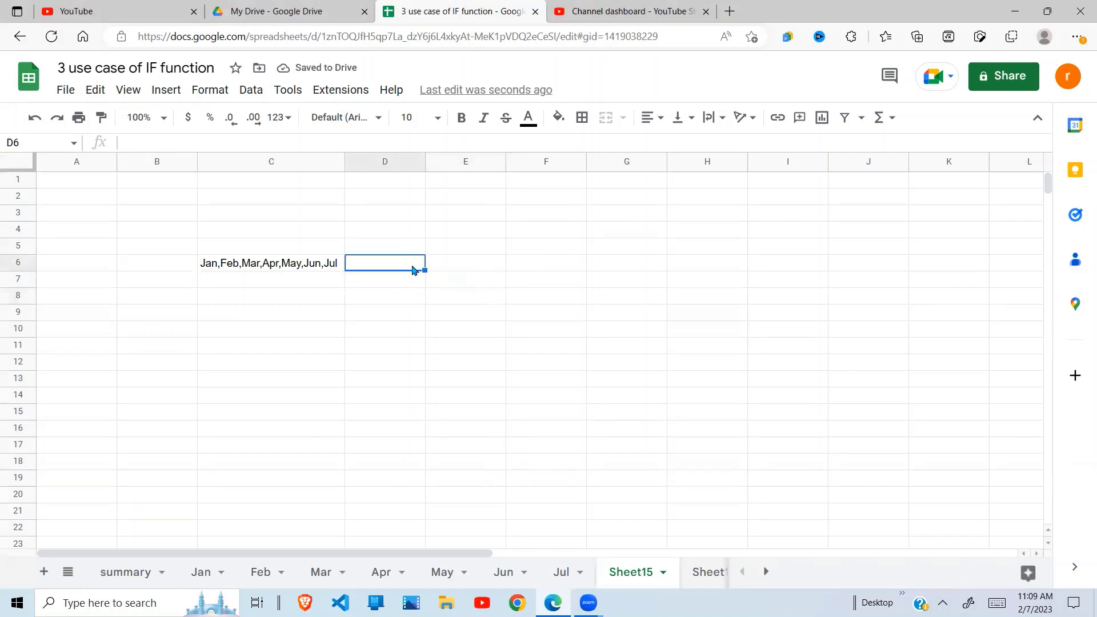
left_click(414, 300)
left_click(284, 314)
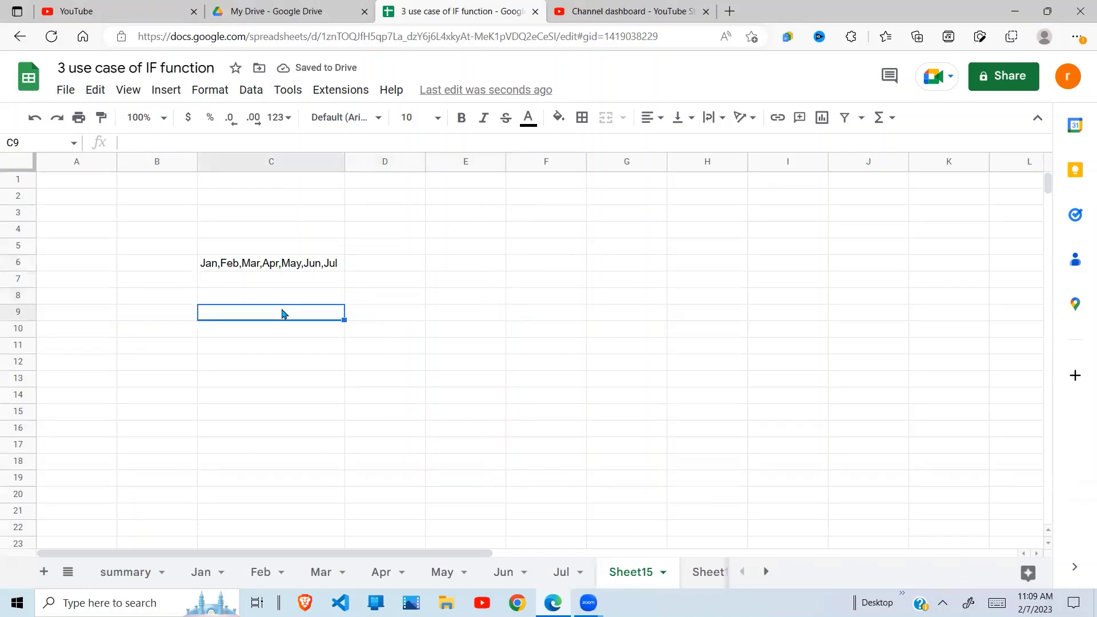
type("=")
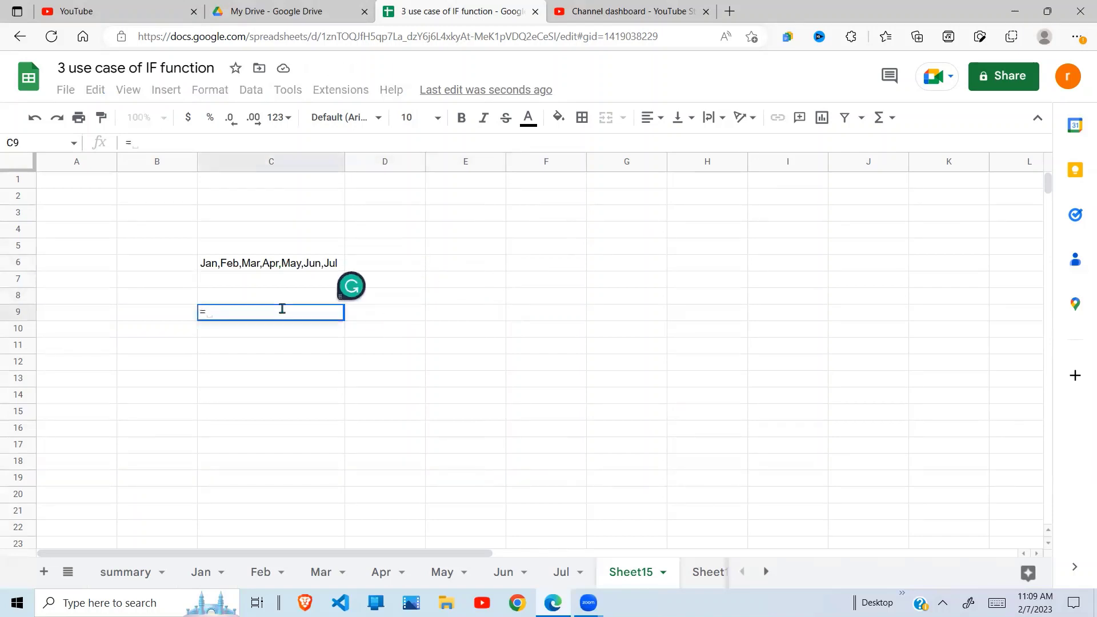
type("sp")
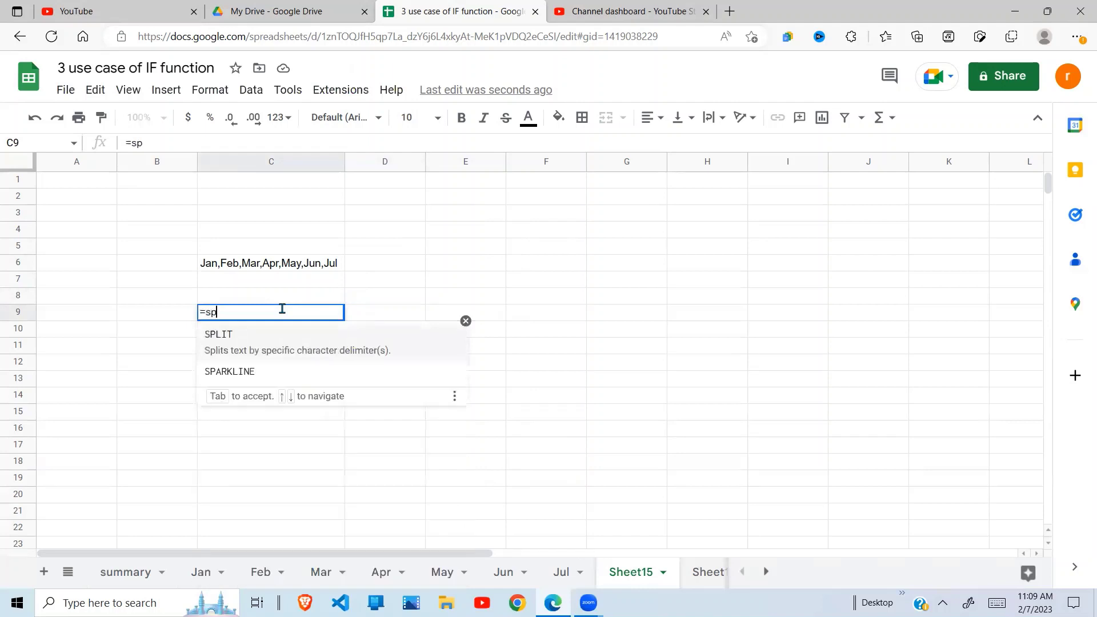
type("lit(")
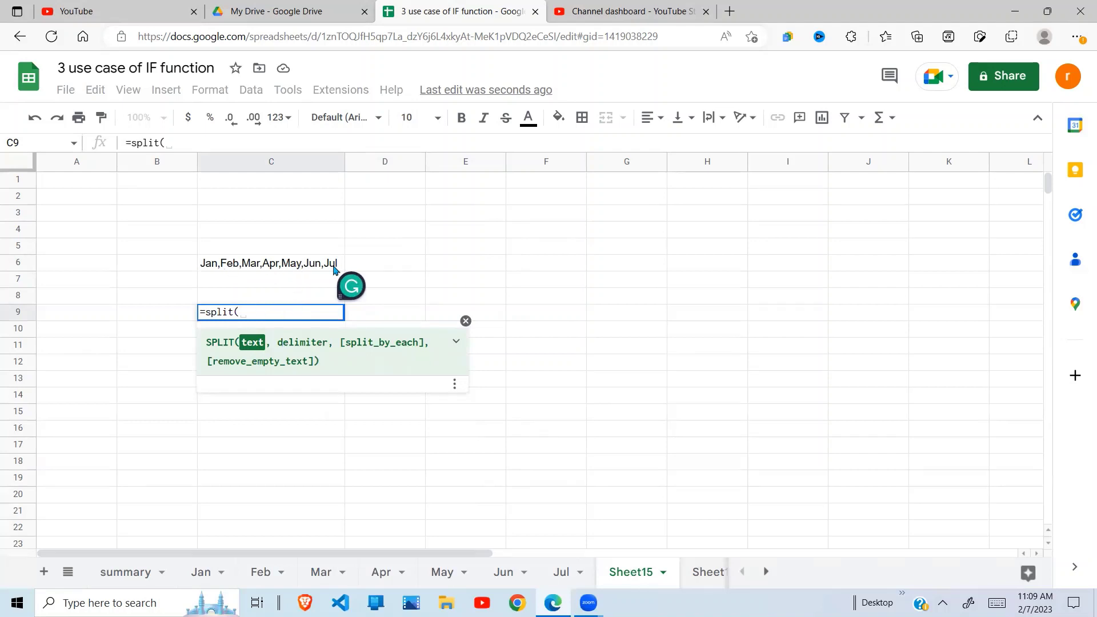
left_click(300, 269)
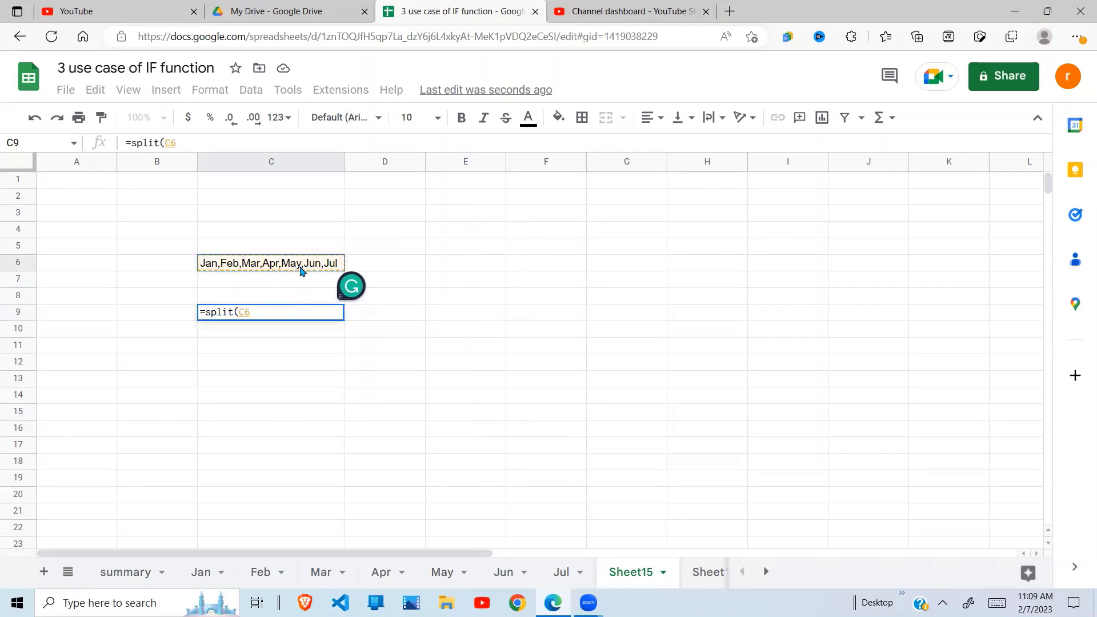
type(",")
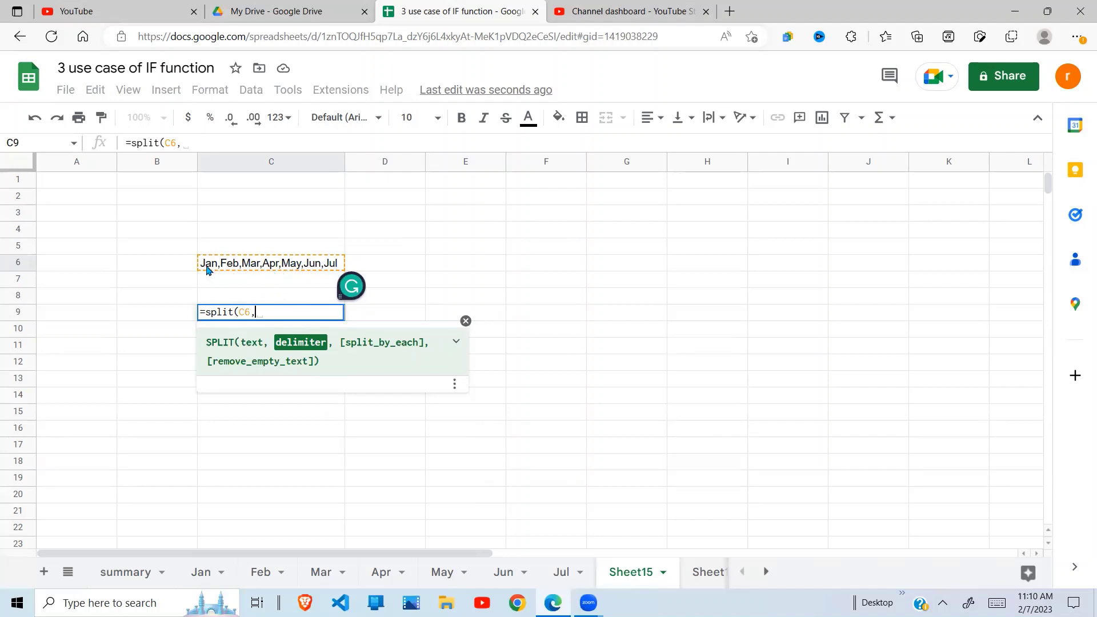
type("\",")
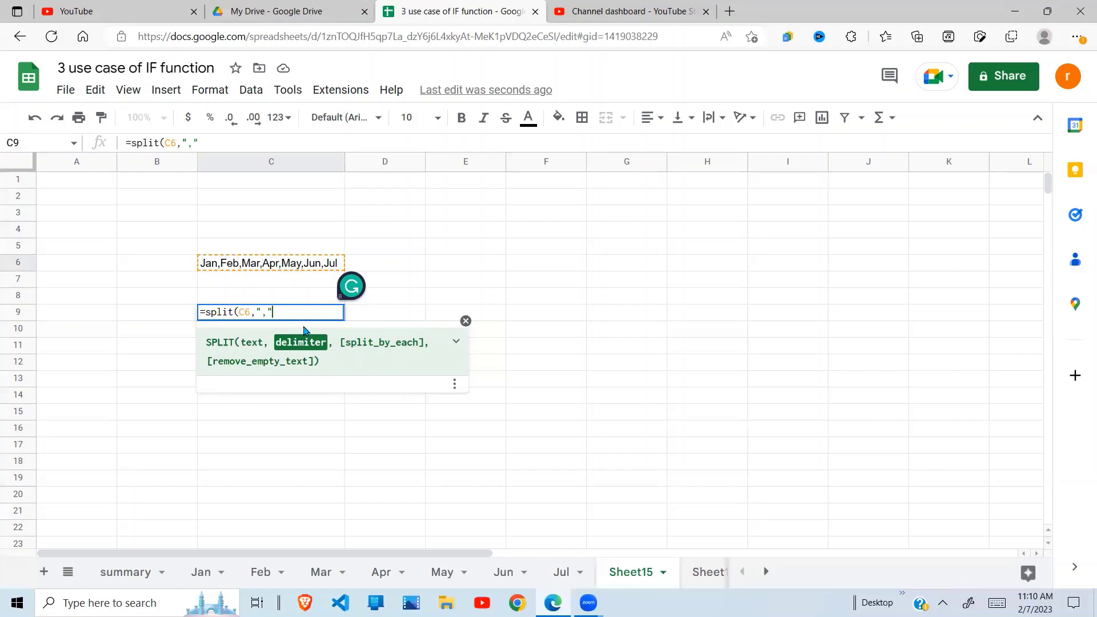
type(")")
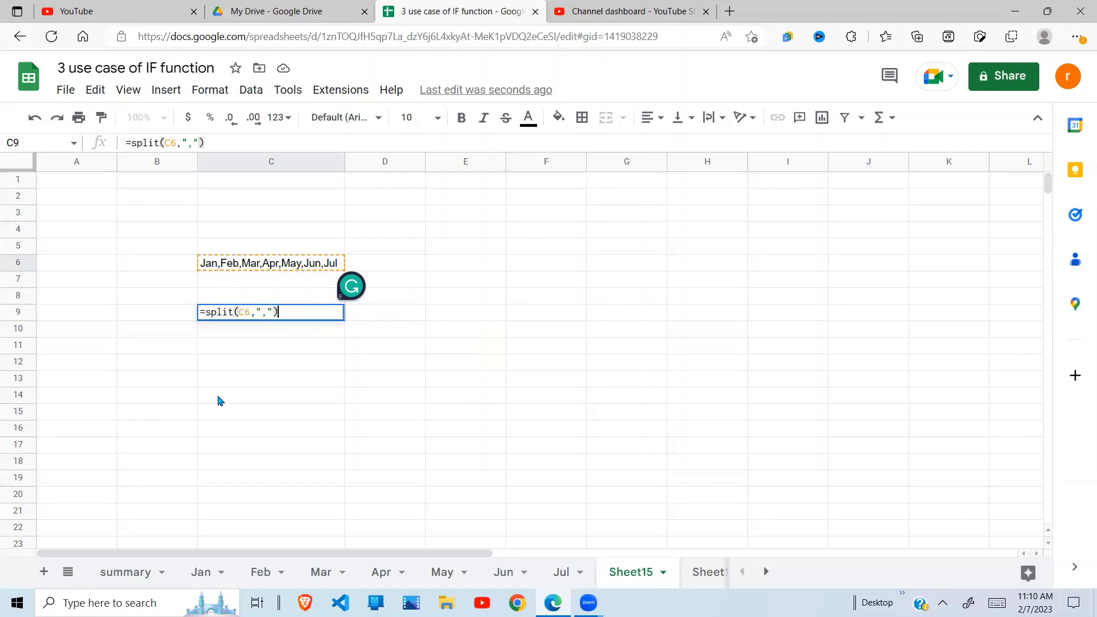
Step: Commit the SPLIT formula and check Jan through Jul across C9:I9 against C6
key("Return")
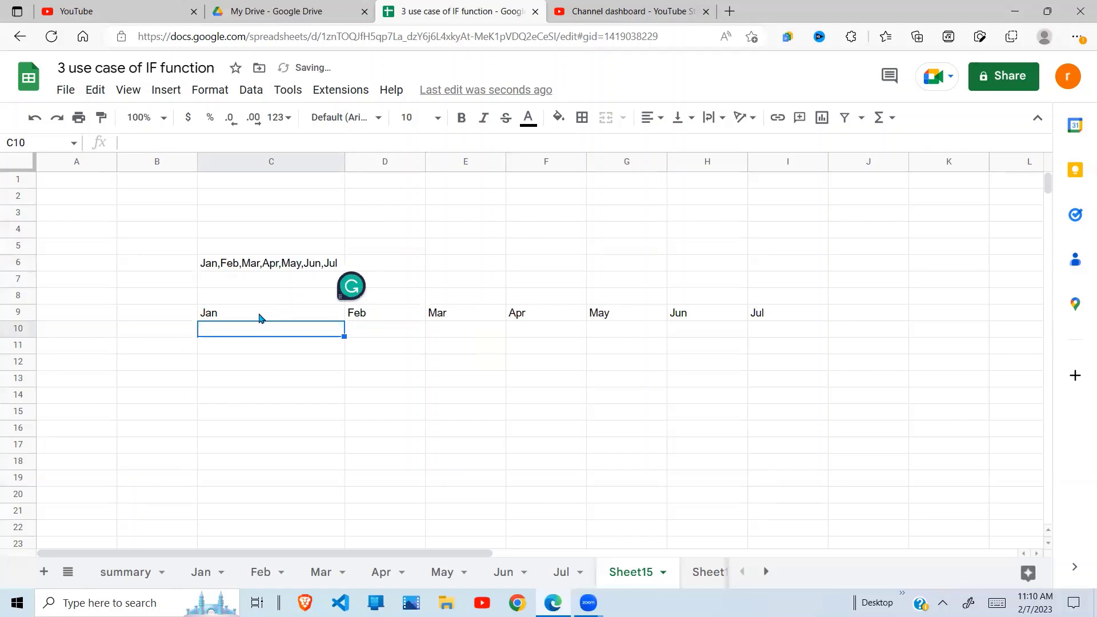
left_click(260, 317)
left_click(356, 314)
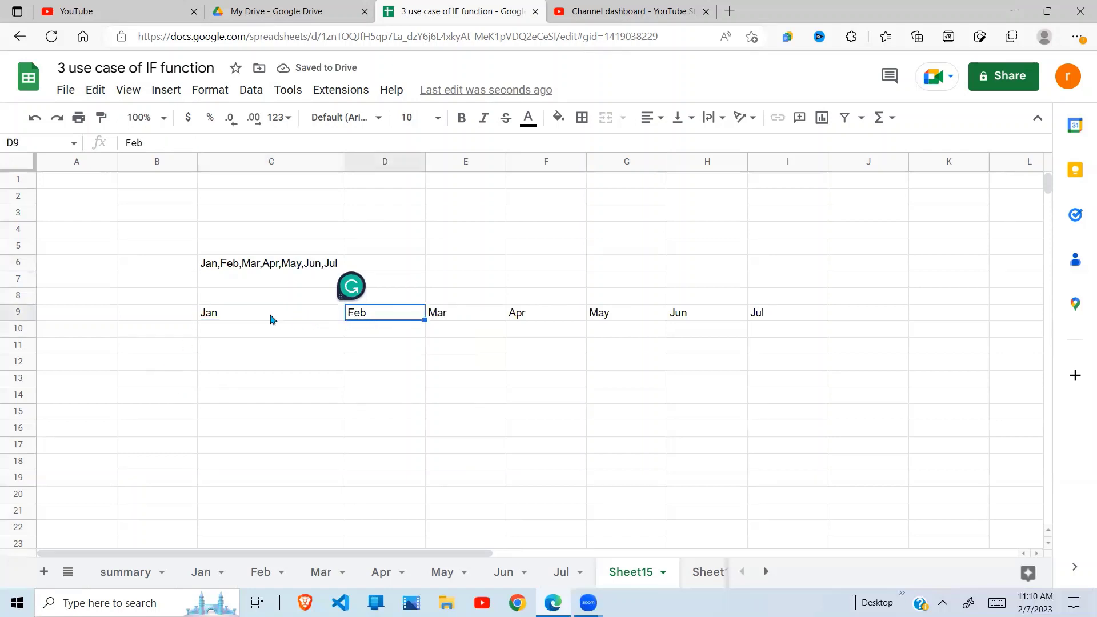
left_click(236, 264)
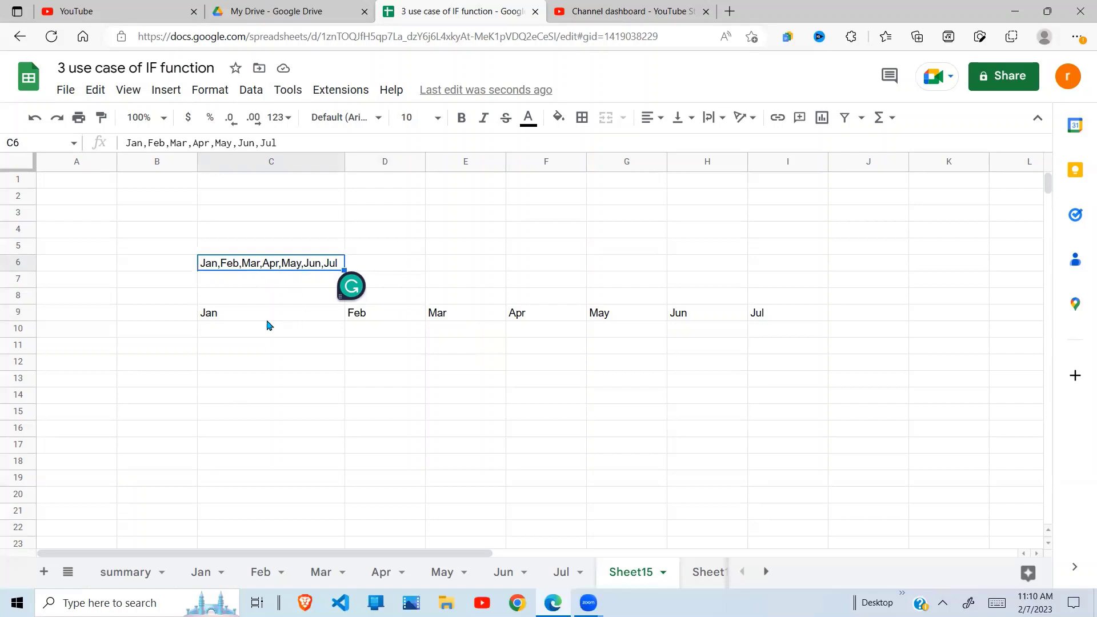
left_click(303, 318)
left_click(368, 315)
left_click(480, 324)
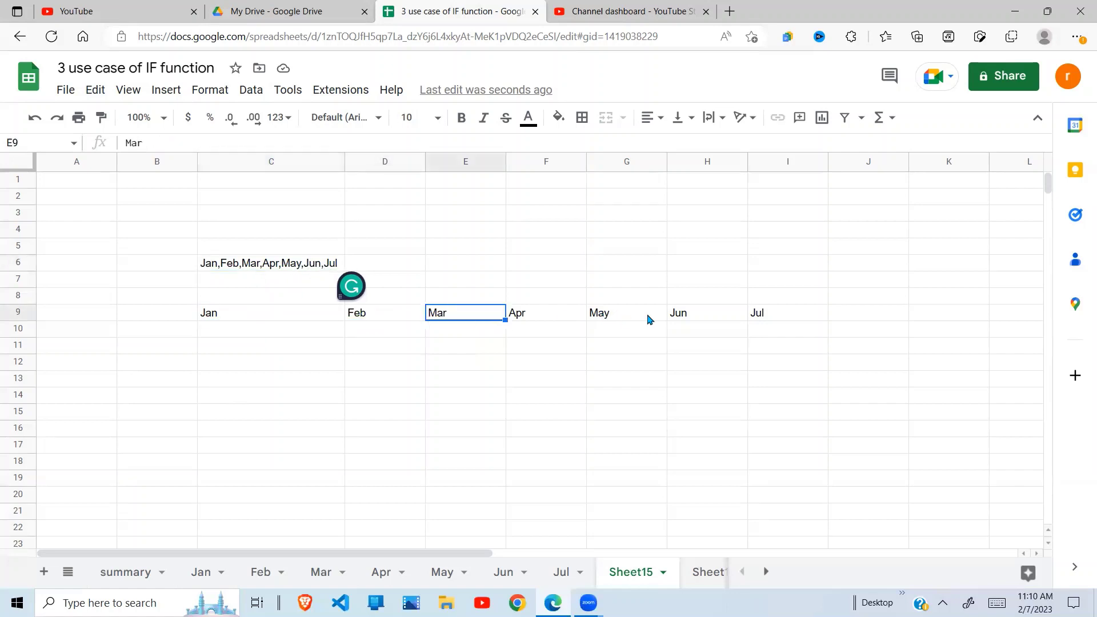
left_click(649, 316)
left_click(754, 316)
left_click(312, 321)
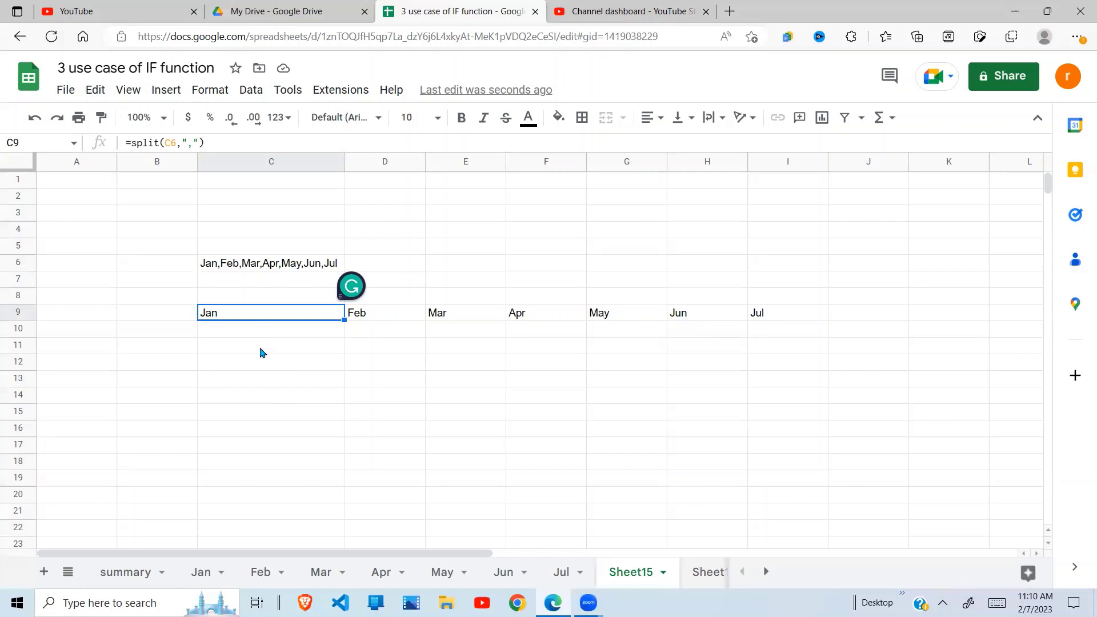
left_click(274, 368)
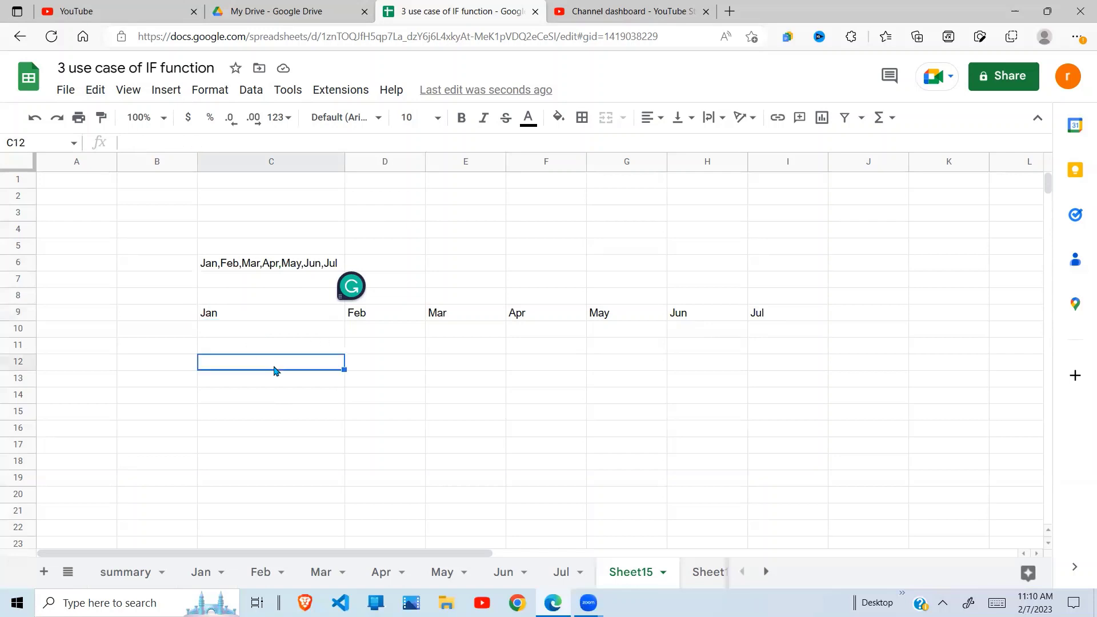
left_click(264, 314)
Step: Change the C9 formula to =transpose(split(C6,",")), fixing the 'transpor' typo
left_click(131, 143)
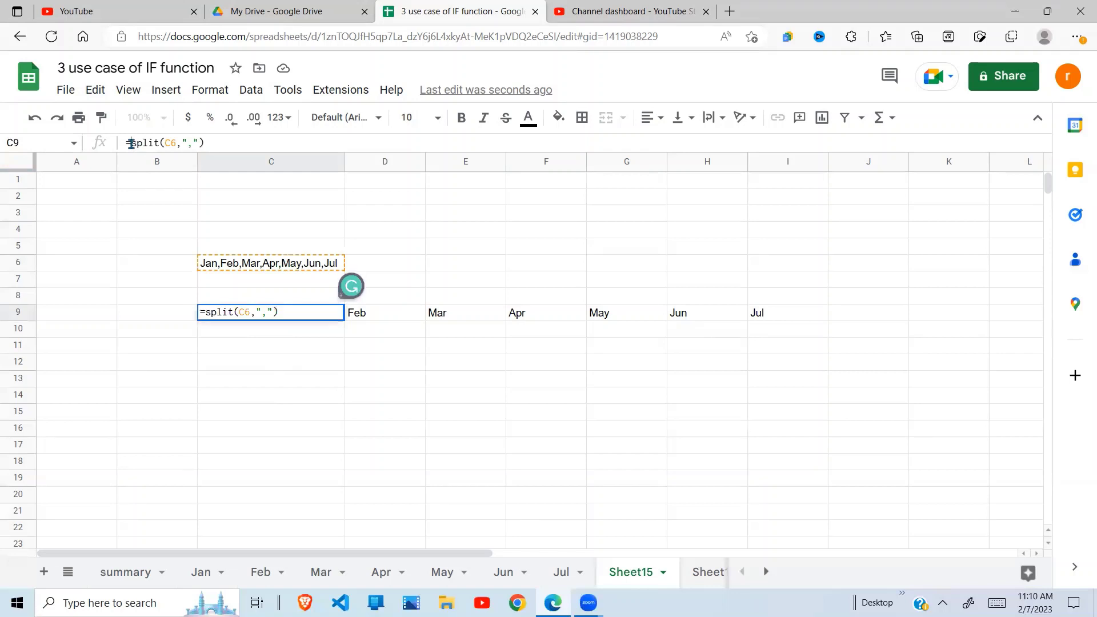
type("trans")
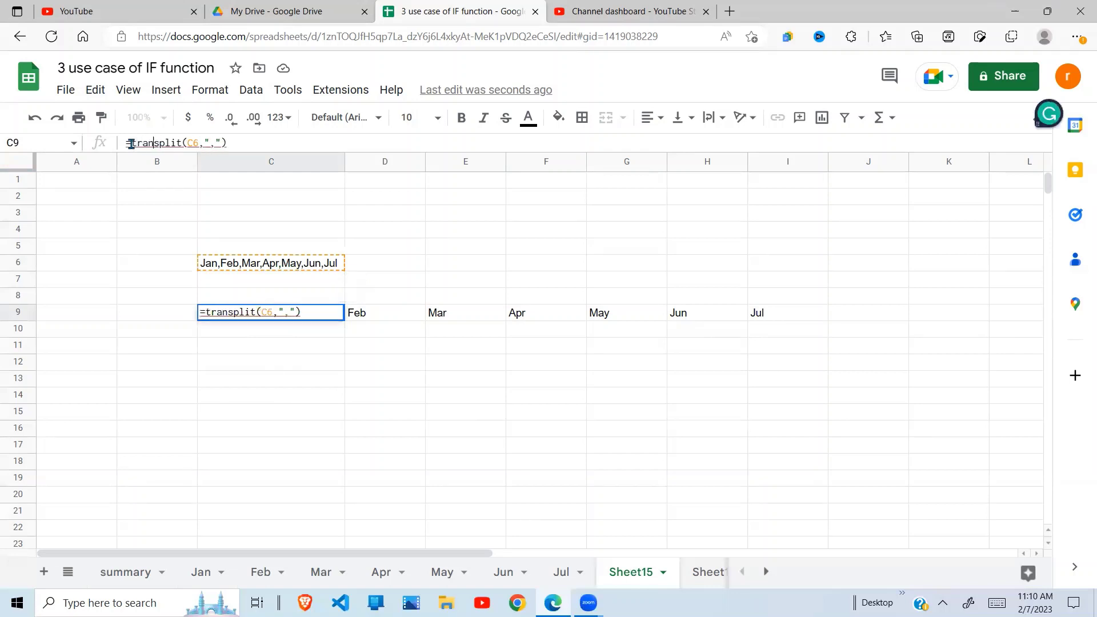
type("por")
key("BackSpace")
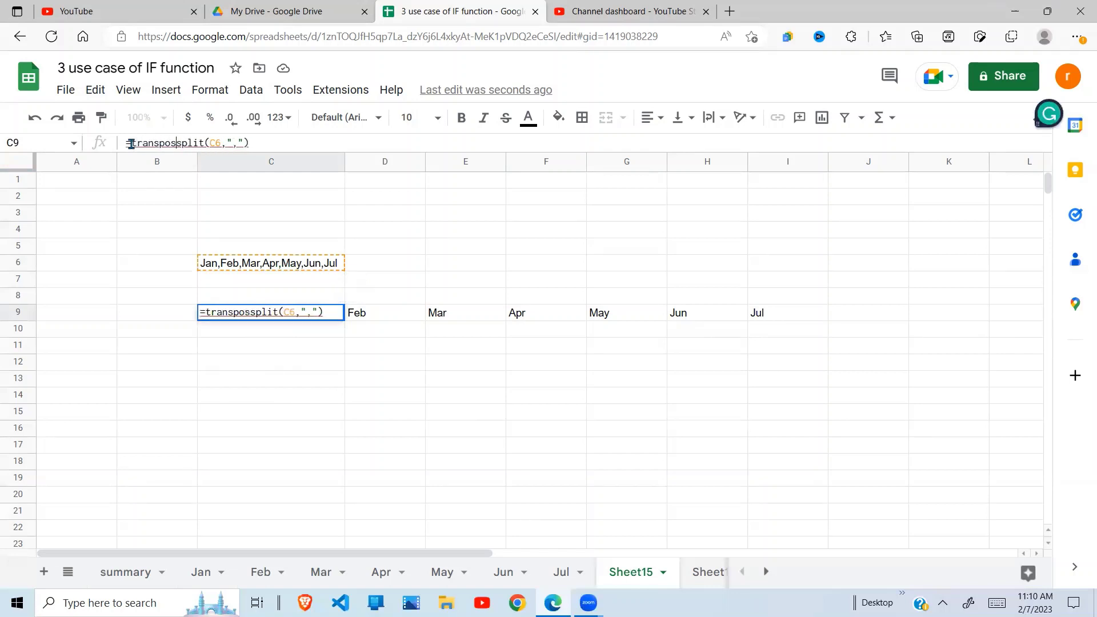
type("se(")
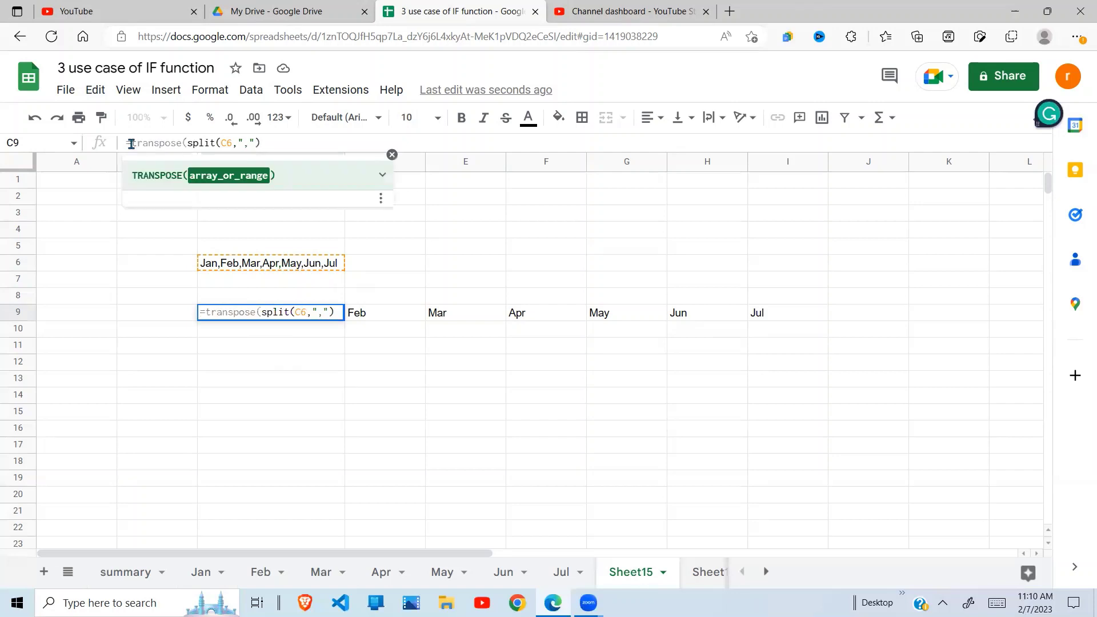
left_click(298, 144)
type(")")
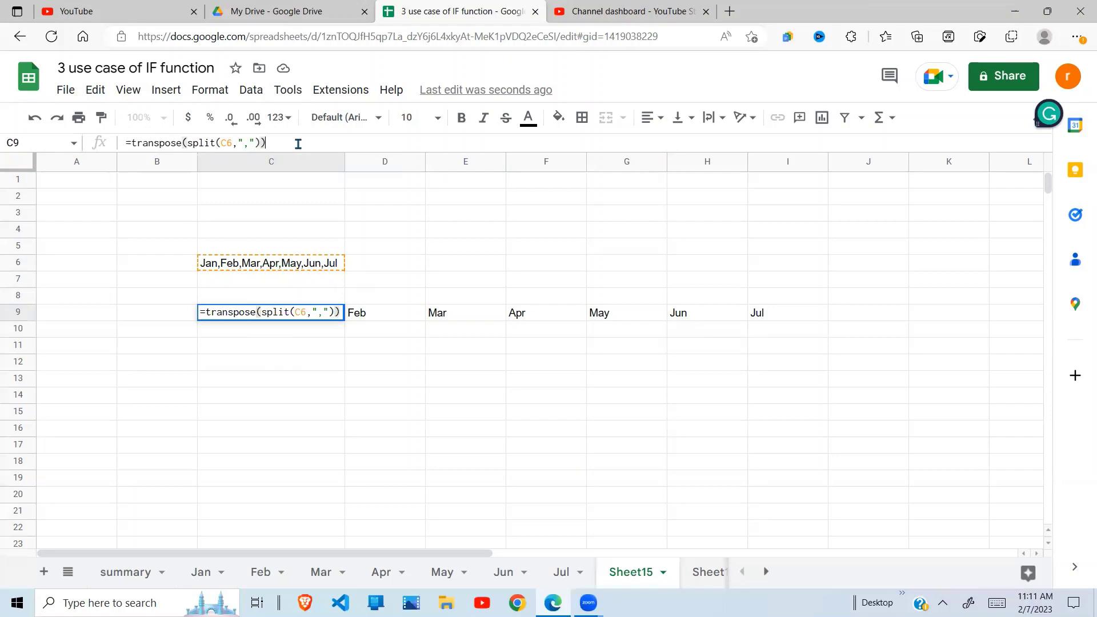
Step: Commit the TRANSPOSE formula and select C9:C15 to confirm the seven stacked months
key("Return")
left_click(323, 380)
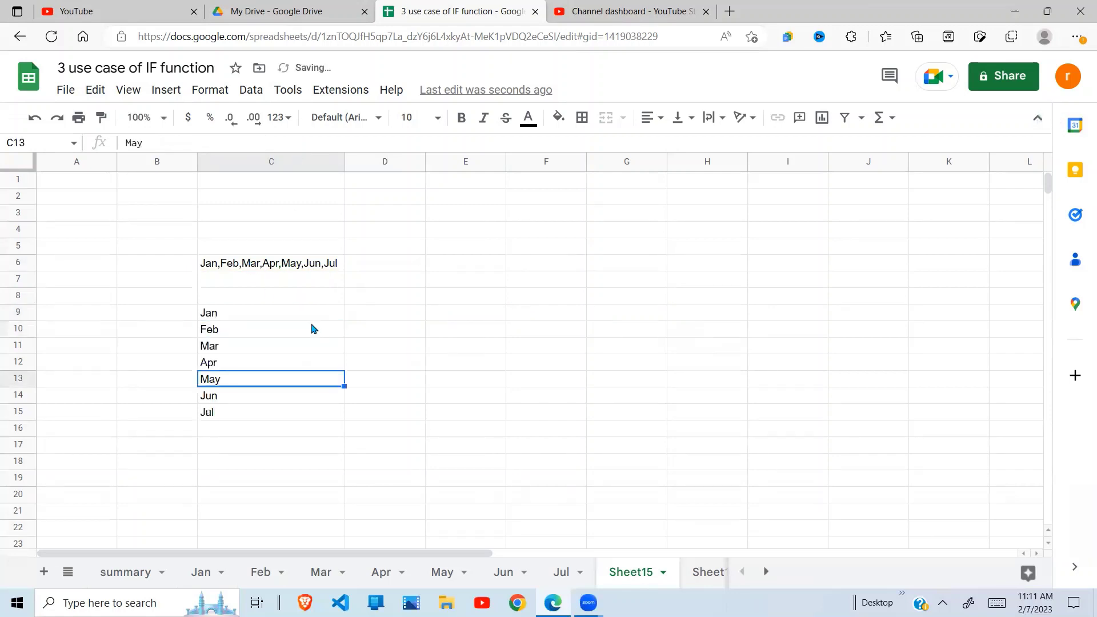
left_click_drag(290, 317, 281, 414)
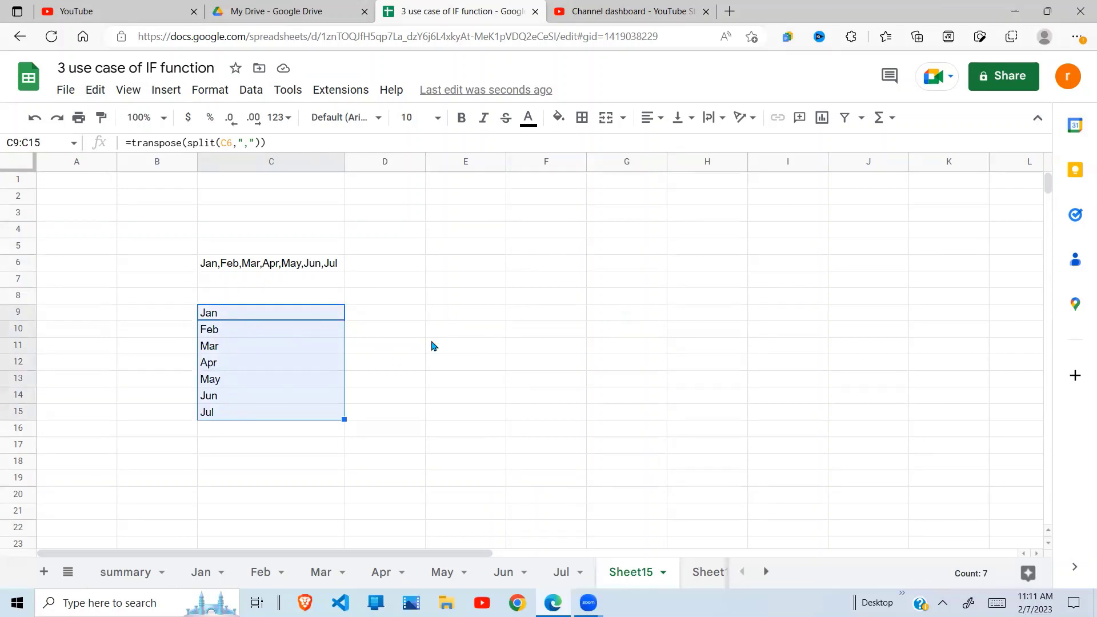
left_click(229, 416)
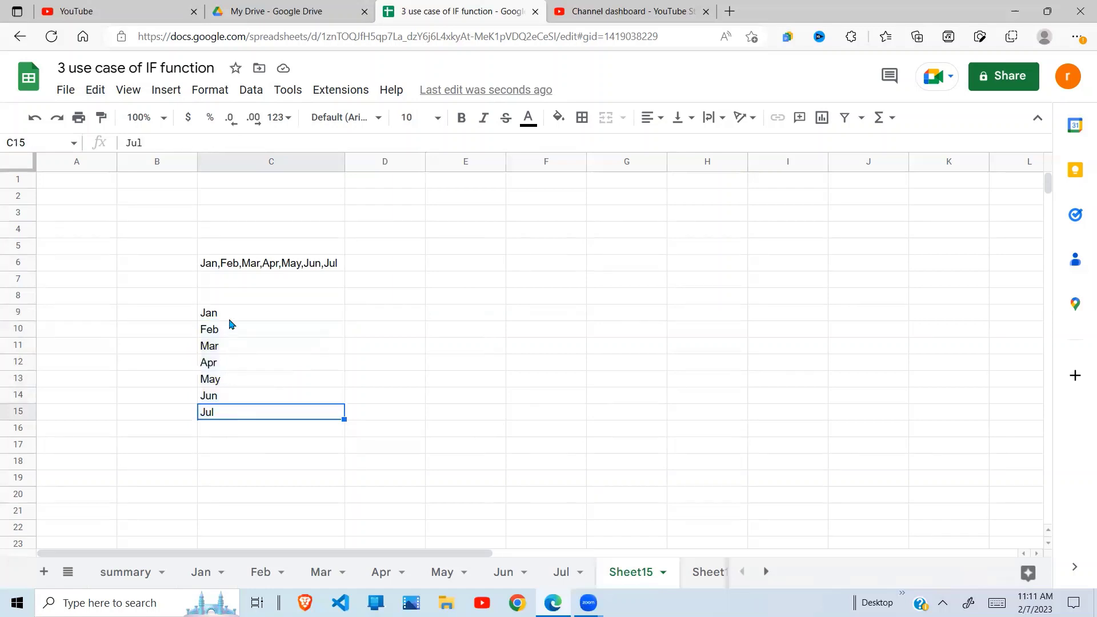
left_click_drag(228, 321, 231, 412)
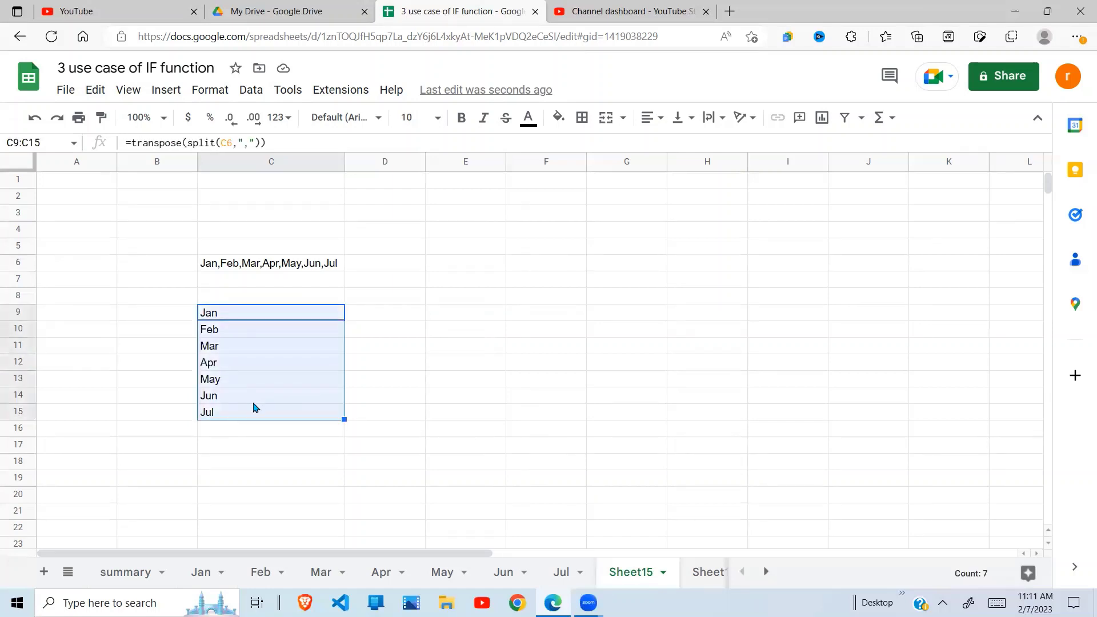
left_click(252, 400)
left_click(274, 313)
left_click(303, 263)
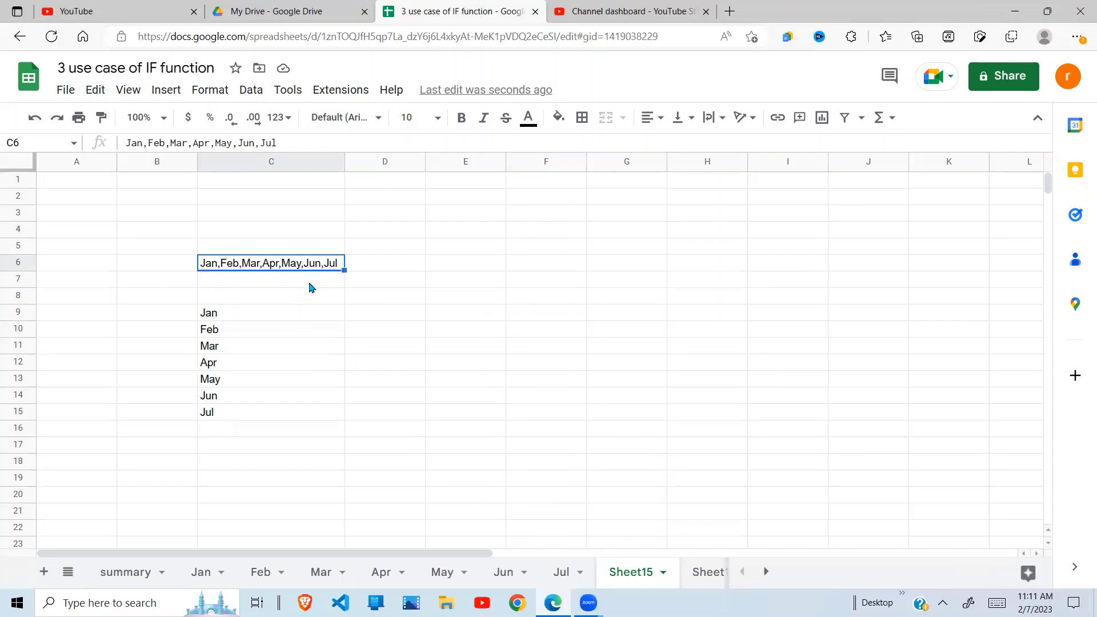
left_click_drag(281, 313, 274, 421)
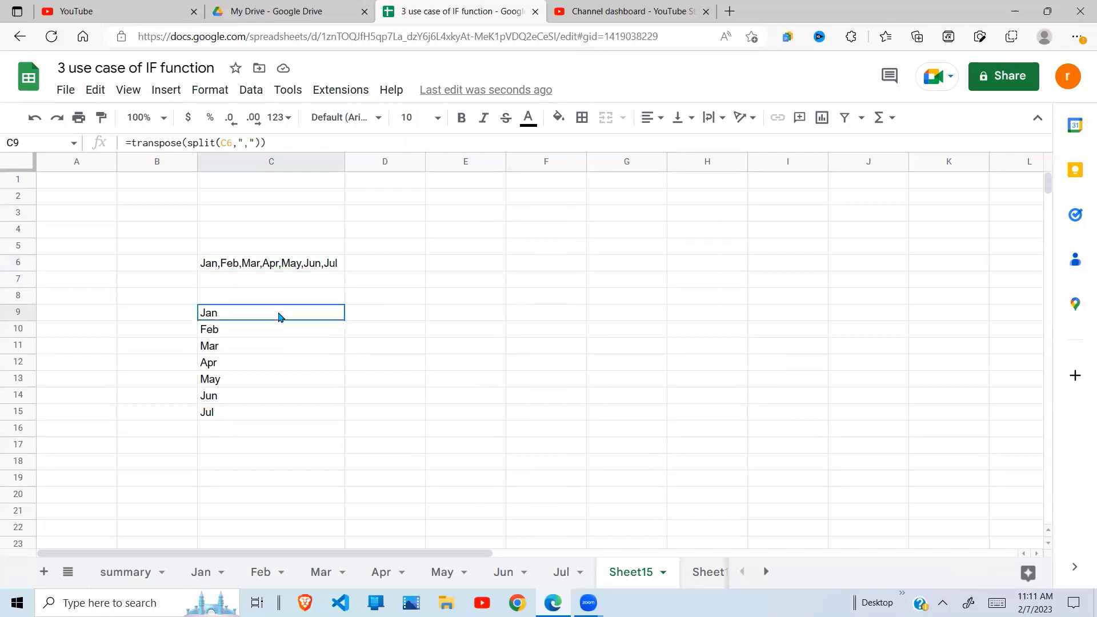